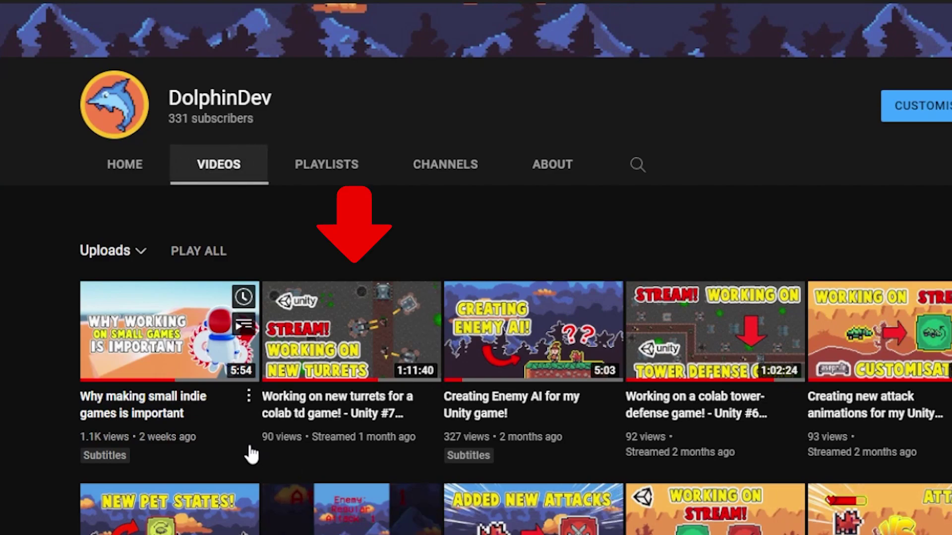
{"action": "mouse_move", "coordinate": [400, 455]}
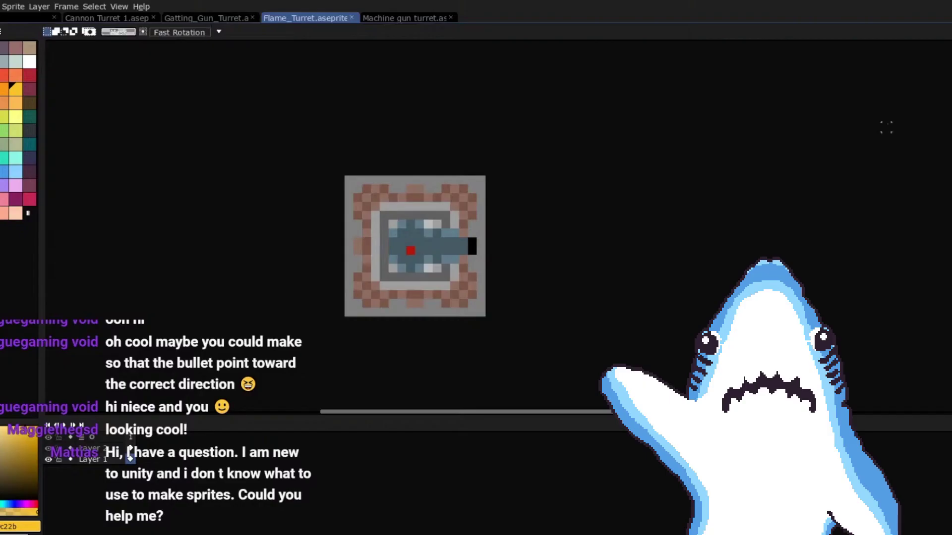
- Try painting over the flame turret's base with a yellow 30-pixel brush, and undo the strokes
{"action": "key", "text": "Delete"}
{"action": "key", "text": "b"}
{"action": "key", "text": "ctrl+z"}
{"action": "key", "text": "ctrl+z"}
{"action": "key", "text": "ctrl+z"}
{"action": "key", "text": "ctrl+z"}
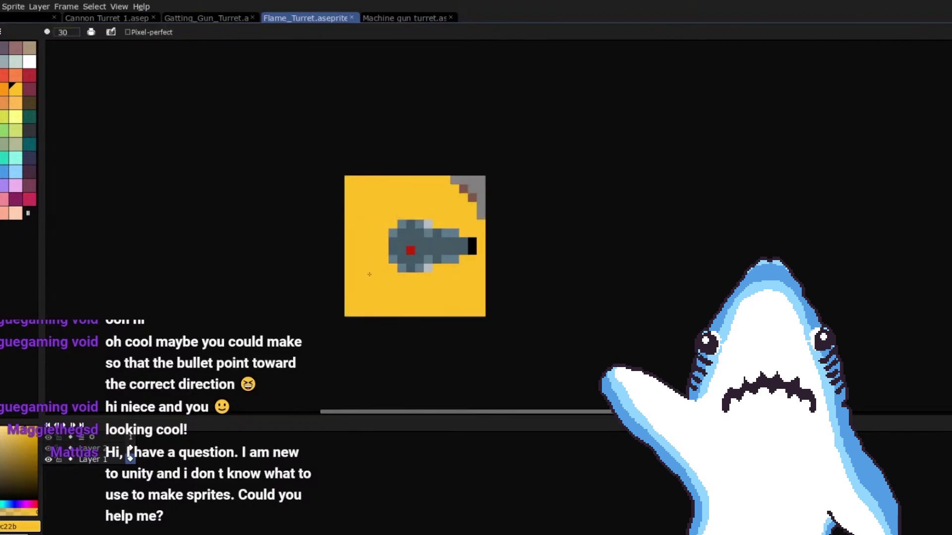
{"action": "key", "text": "w"}
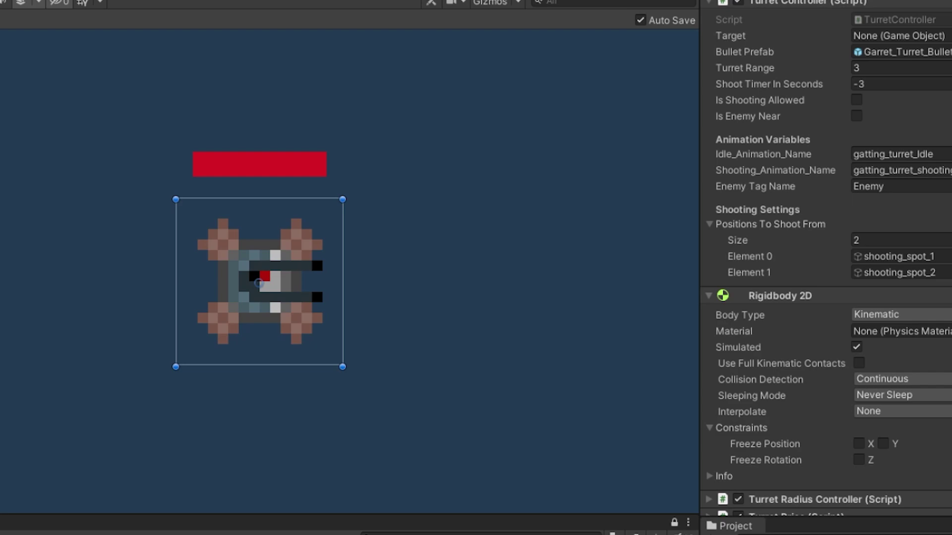
- Examine the gatling turret's first shooting spot and the script components on Basic Turret_Top_Main, including Enemy Health Manager
{"action": "double_click", "coordinate": [898, 257]}
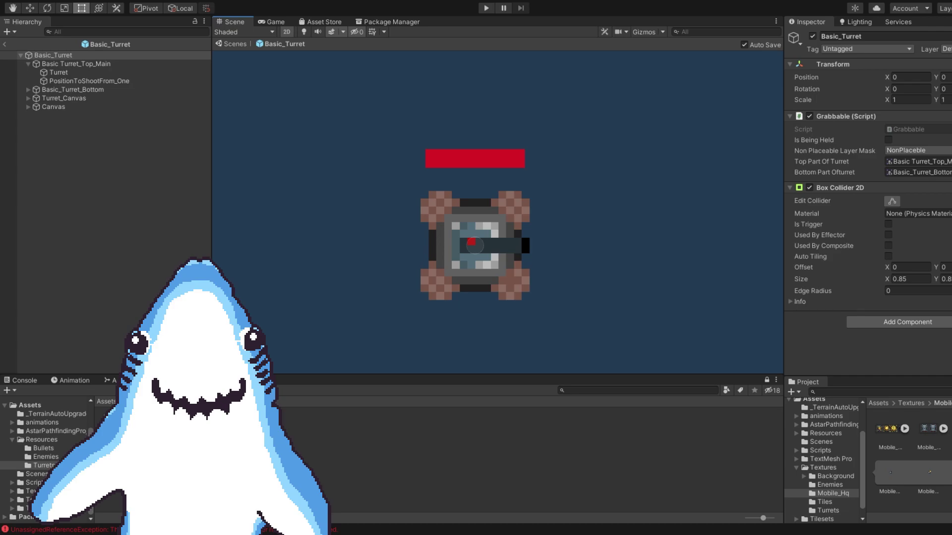
{"action": "left_click", "coordinate": [76, 64]}
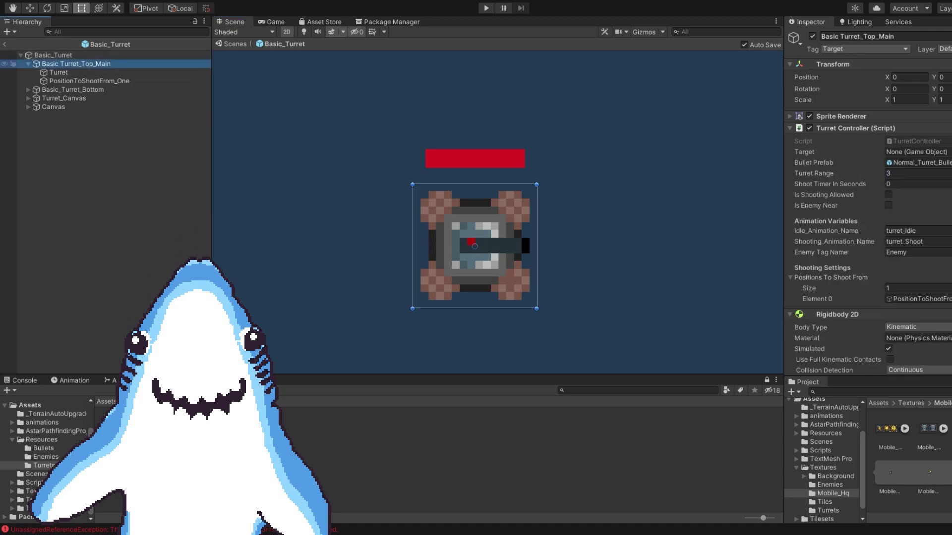
{"action": "scroll", "coordinate": [867, 278], "scroll_direction": "down", "scroll_amount": 5}
{"action": "left_click", "coordinate": [865, 311]}
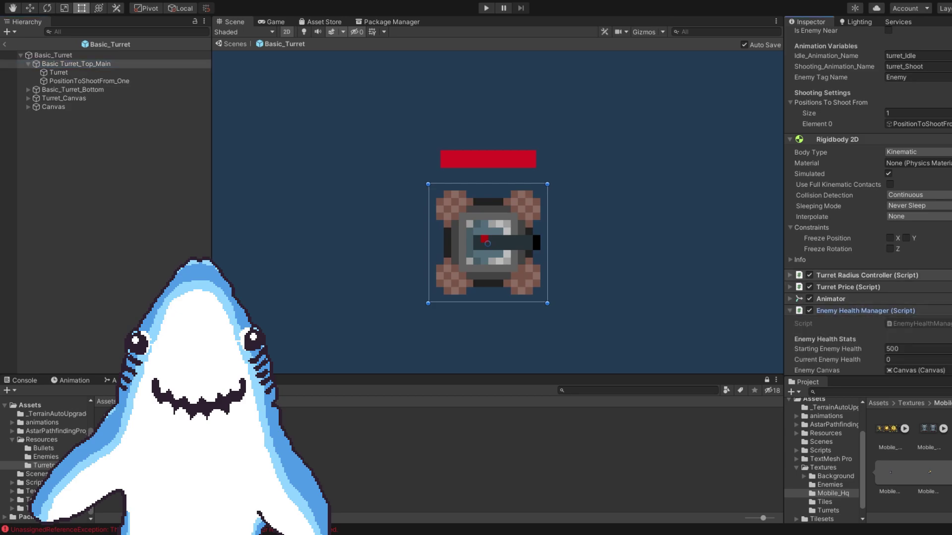
{"action": "scroll", "coordinate": [867, 297], "scroll_direction": "down", "scroll_amount": 5}
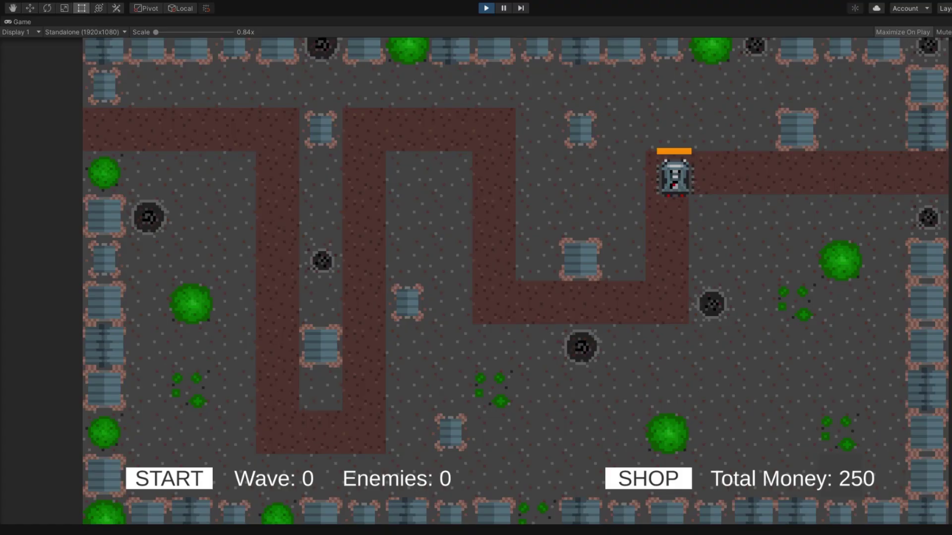
- Playtest the level by placing two 50-cost turrets on either side of the path's left entrance and starting two waves
{"action": "left_click", "coordinate": [168, 478]}
{"action": "left_click", "coordinate": [648, 479]}
{"action": "left_click", "coordinate": [741, 75]}
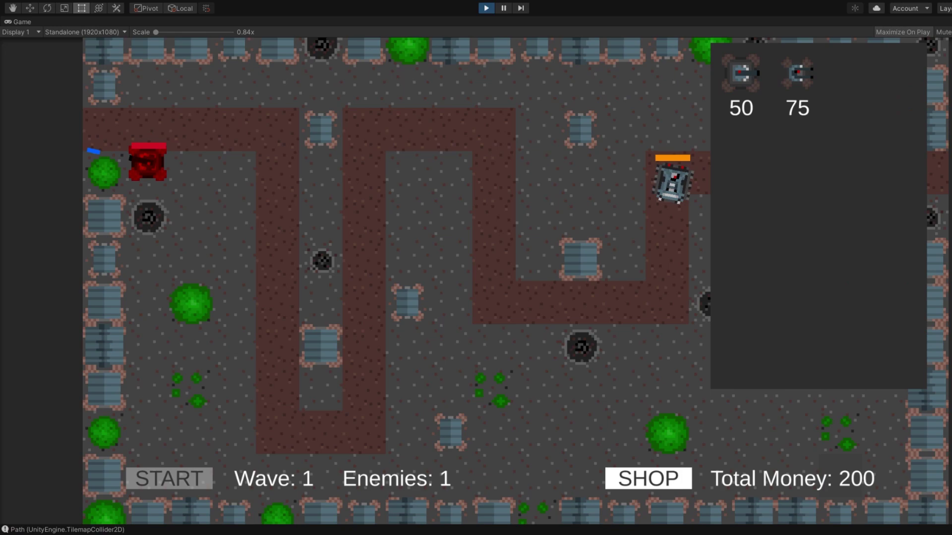
{"action": "left_click", "coordinate": [151, 170]}
{"action": "left_click", "coordinate": [740, 73]}
{"action": "left_click", "coordinate": [193, 86]}
{"action": "left_click", "coordinate": [648, 478]}
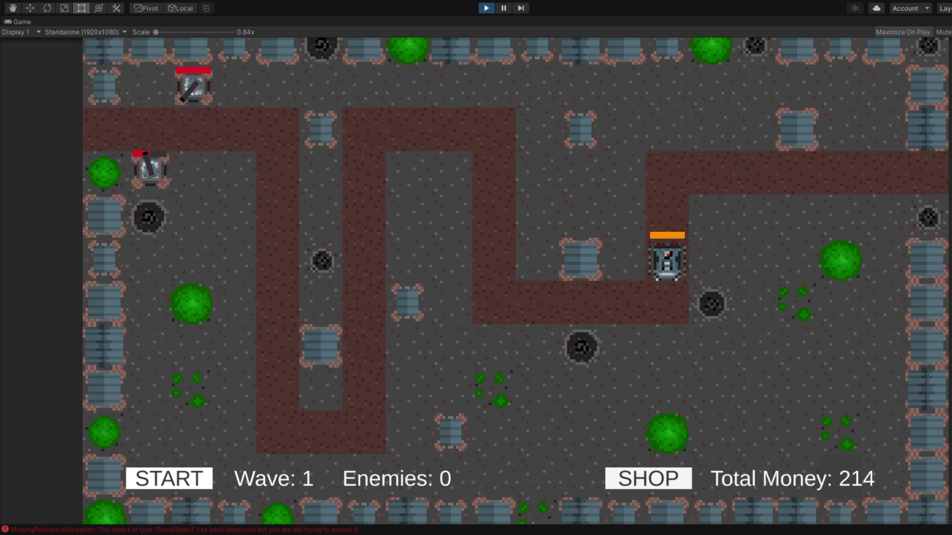
{"action": "left_click", "coordinate": [169, 479]}
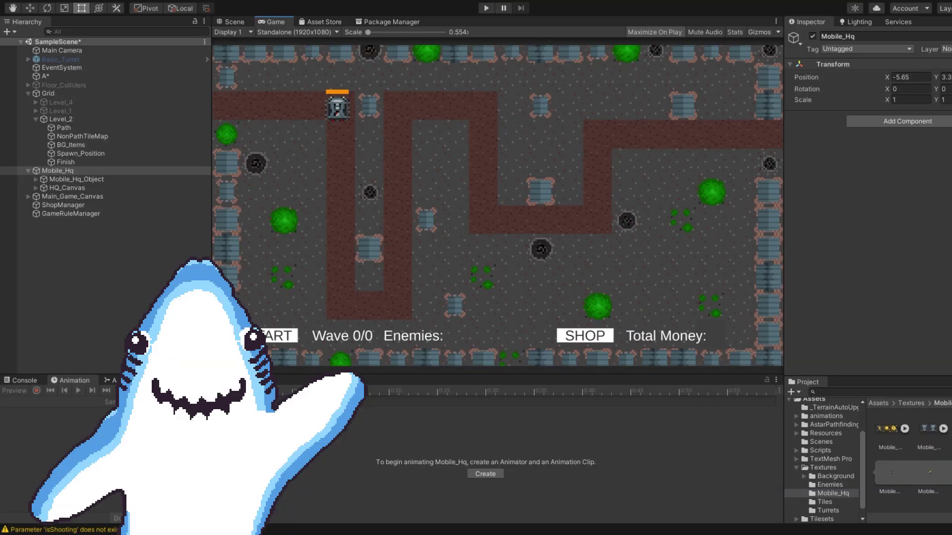
- Run the game and place one 50-cost and two 75-cost turrets in a row above the middle path, picking up another 50-cost turret
{"action": "key", "text": "ctrl+p"}
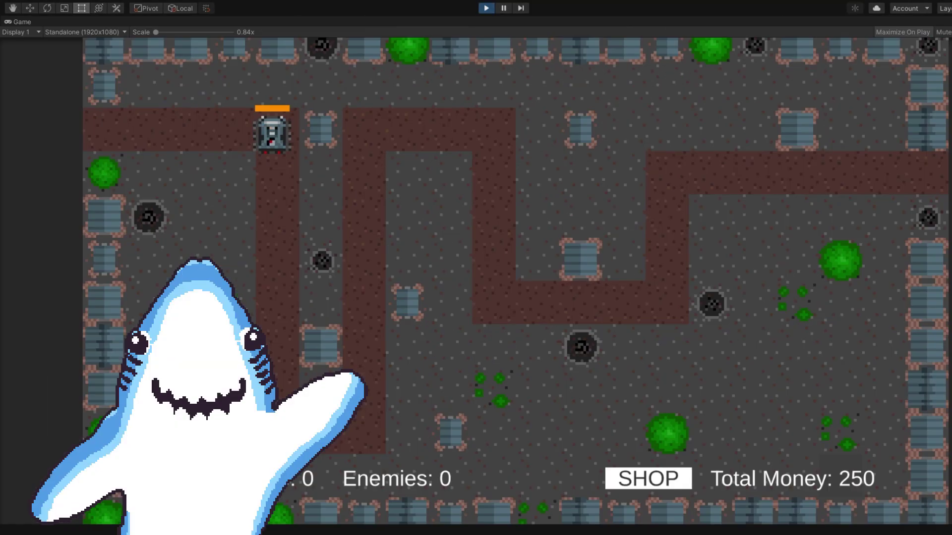
{"action": "left_click", "coordinate": [648, 478]}
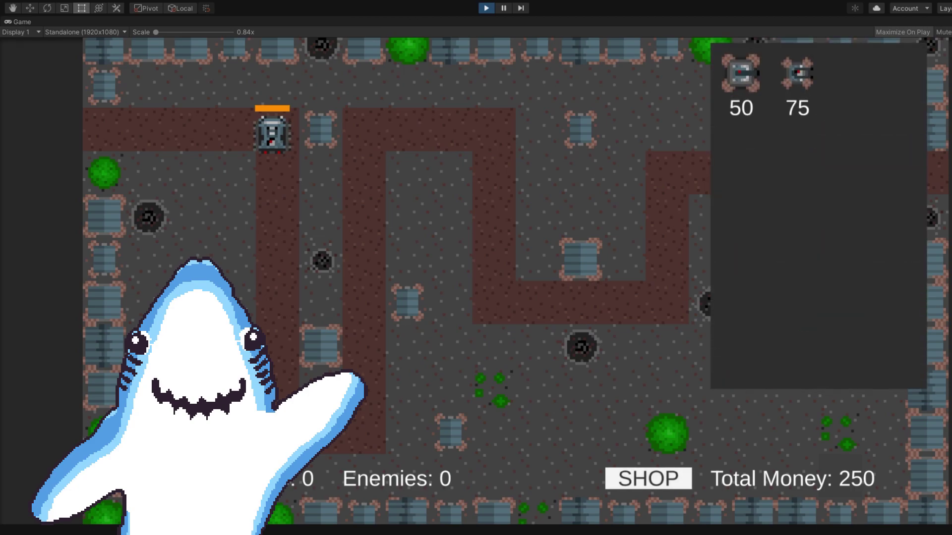
{"action": "left_click", "coordinate": [740, 73]}
{"action": "left_click", "coordinate": [405, 88]}
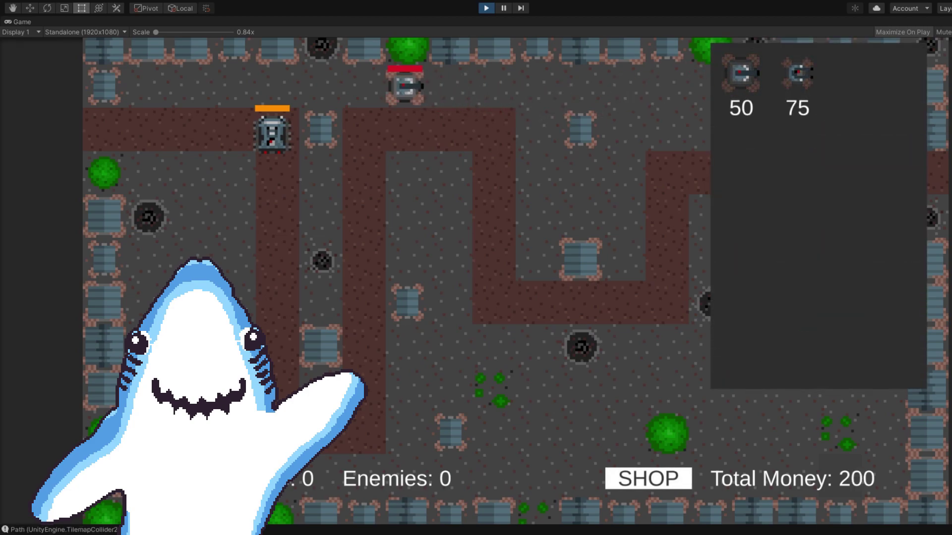
{"action": "left_click", "coordinate": [797, 73]}
{"action": "left_click", "coordinate": [446, 89]}
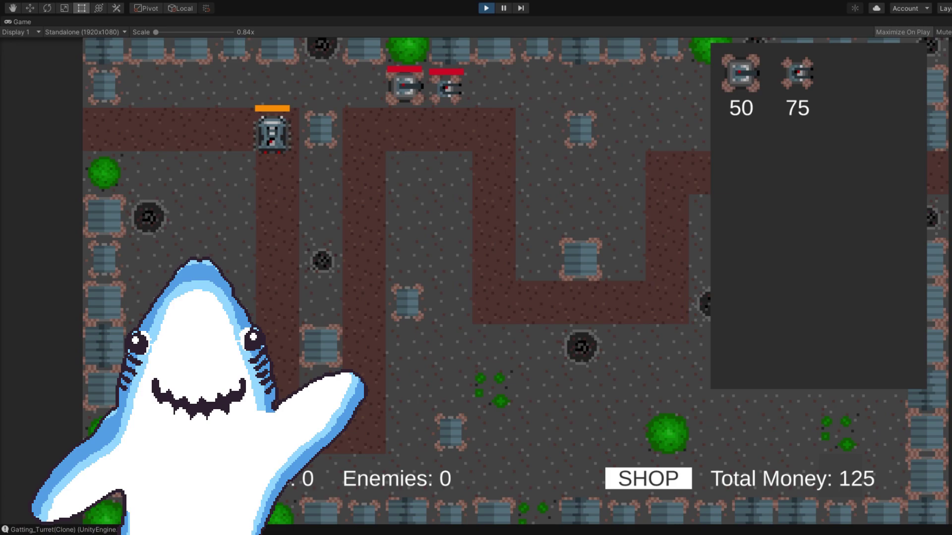
{"action": "left_click", "coordinate": [798, 73]}
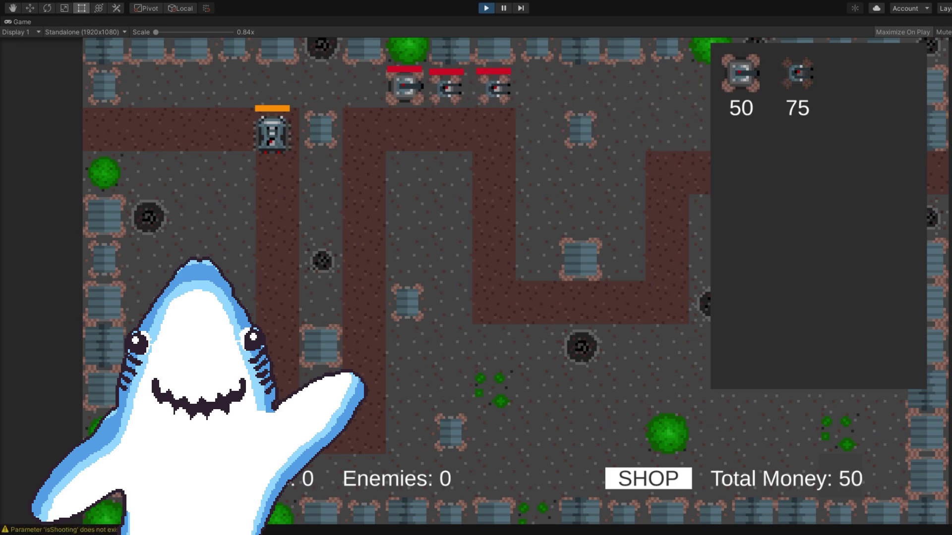
{"action": "left_click", "coordinate": [740, 74]}
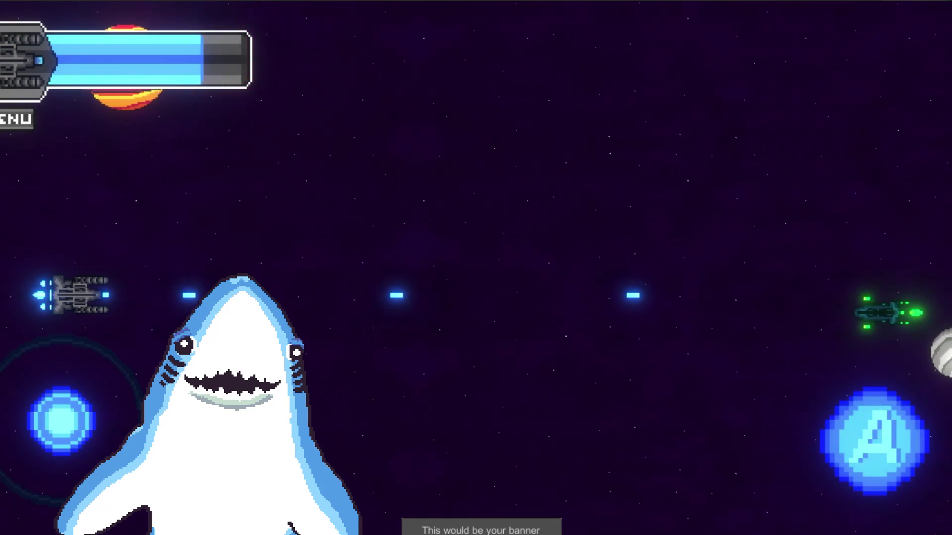
{"action": "mouse_move", "coordinate": [61, 421]}
{"action": "left_mouse_down"}
{"action": "mouse_move", "coordinate": [93, 397]}
{"action": "mouse_move", "coordinate": [100, 417]}
{"action": "mouse_move", "coordinate": [99, 408]}
{"action": "mouse_move", "coordinate": [68, 452]}
{"action": "mouse_move", "coordinate": [38, 418]}
{"action": "mouse_move", "coordinate": [95, 414]}
{"action": "mouse_move", "coordinate": [79, 442]}
{"action": "mouse_move", "coordinate": [84, 381]}
{"action": "mouse_move", "coordinate": [57, 459]}
{"action": "mouse_move", "coordinate": [144, 400]}
{"action": "mouse_move", "coordinate": [43, 404]}
{"action": "left_mouse_up"}
{"action": "left_click", "coordinate": [875, 441]}
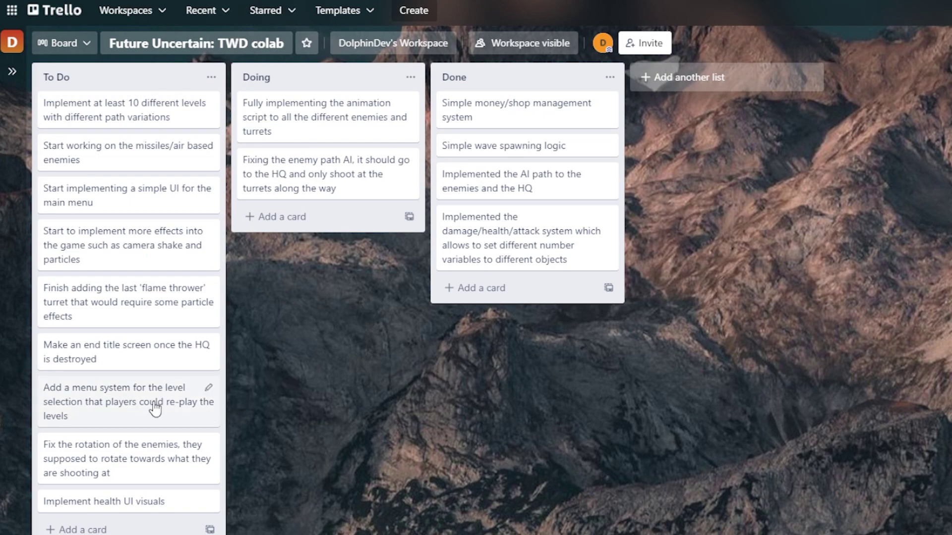
- On the Trello board, move the card about fixing the enemies' rotation from To Do to Doing
{"action": "left_click_drag", "start_coordinate": [149, 448], "coordinate": [294, 244]}
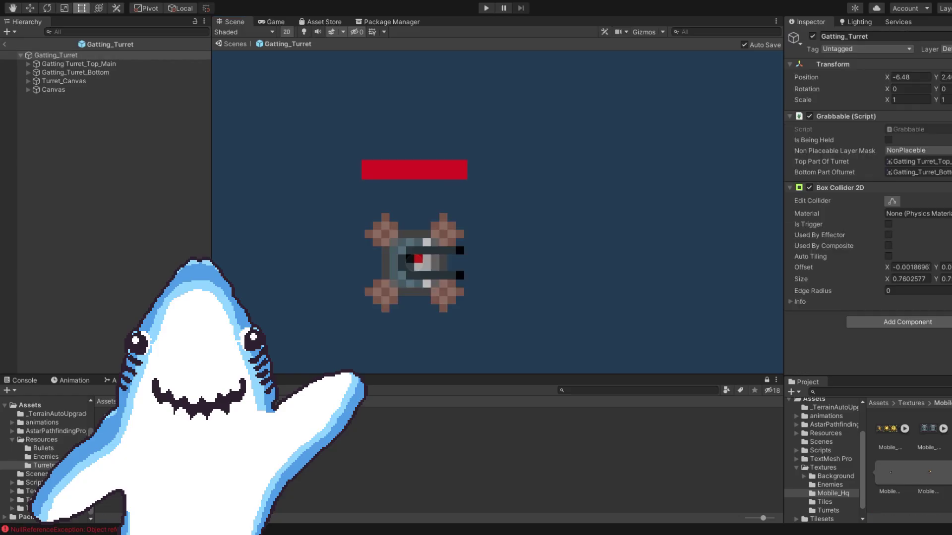
{"action": "left_click_drag", "start_coordinate": [565, 316], "coordinate": [624, 271]}
{"action": "middle_click_drag", "start_coordinate": [502, 285], "coordinate": [578, 258]}
{"action": "scroll", "coordinate": [578, 258], "scroll_direction": "down", "scroll_amount": 1}
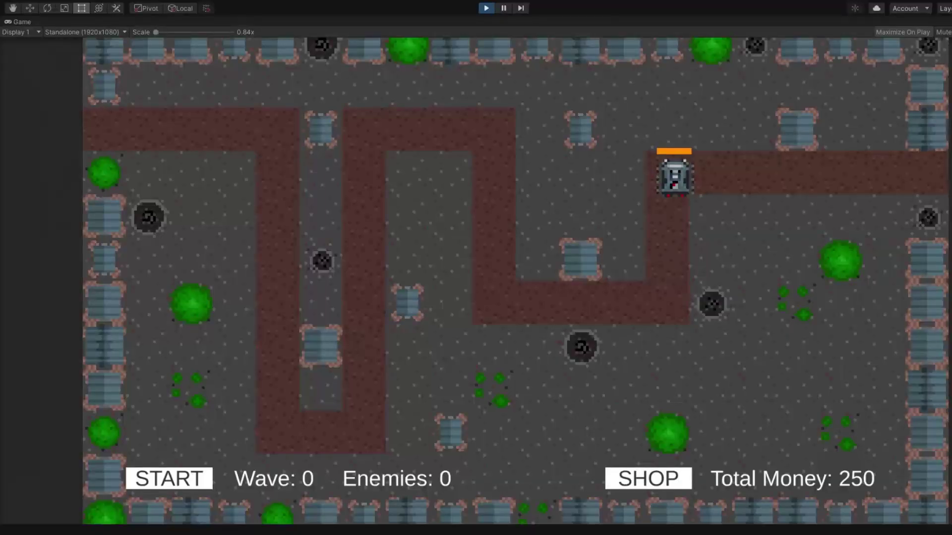
- Open the turret shop in the running tower-defense level
{"action": "left_click", "coordinate": [649, 479]}
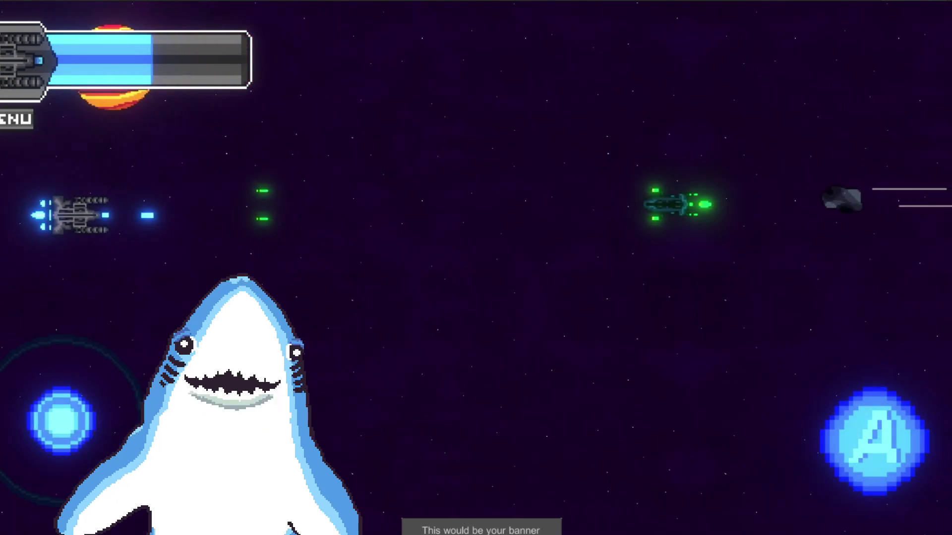
{"action": "left_click", "coordinate": [875, 441]}
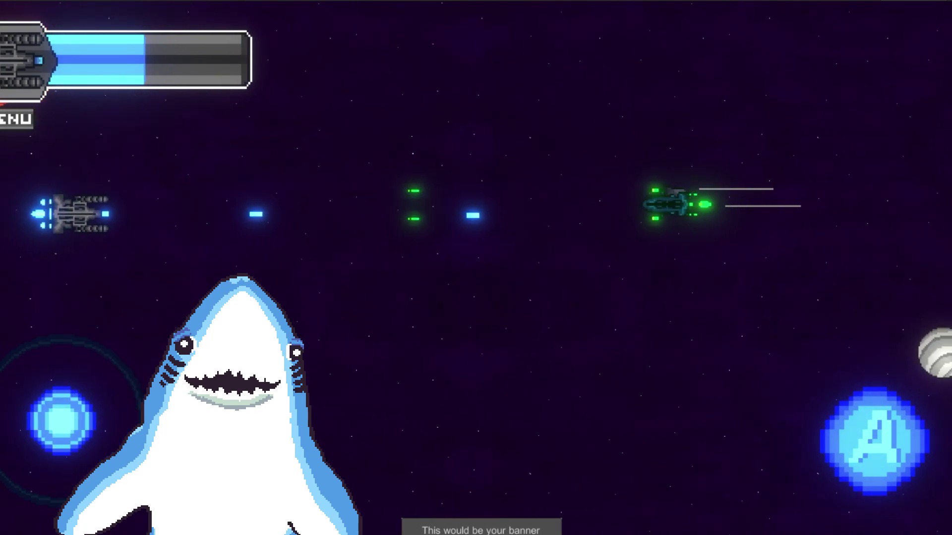
{"action": "mouse_move", "coordinate": [60, 421]}
{"action": "left_mouse_down"}
{"action": "mouse_move", "coordinate": [68, 447]}
{"action": "mouse_move", "coordinate": [124, 374]}
{"action": "left_mouse_up"}
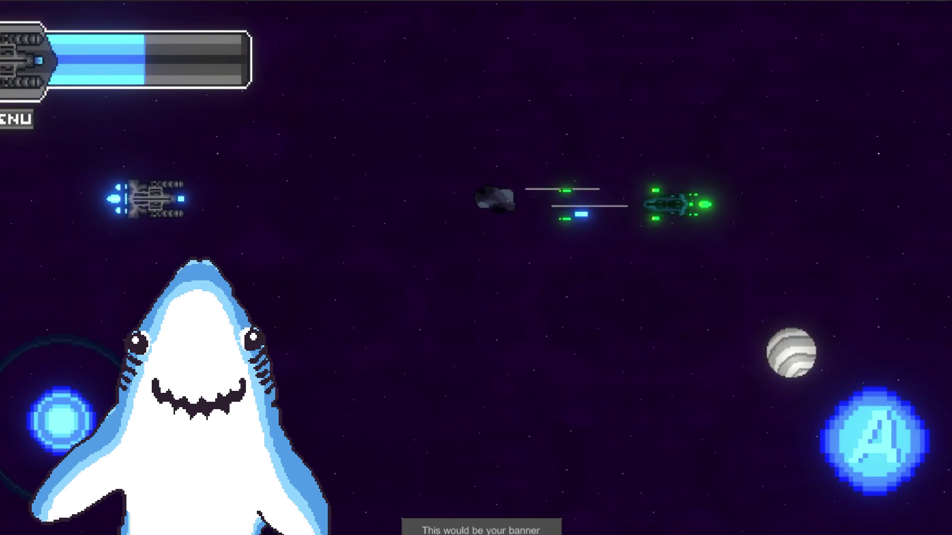
{"action": "mouse_move", "coordinate": [60, 420]}
{"action": "left_mouse_down"}
{"action": "mouse_move", "coordinate": [81, 408]}
{"action": "mouse_move", "coordinate": [89, 421]}
{"action": "mouse_move", "coordinate": [37, 422]}
{"action": "mouse_move", "coordinate": [92, 439]}
{"action": "left_mouse_up"}
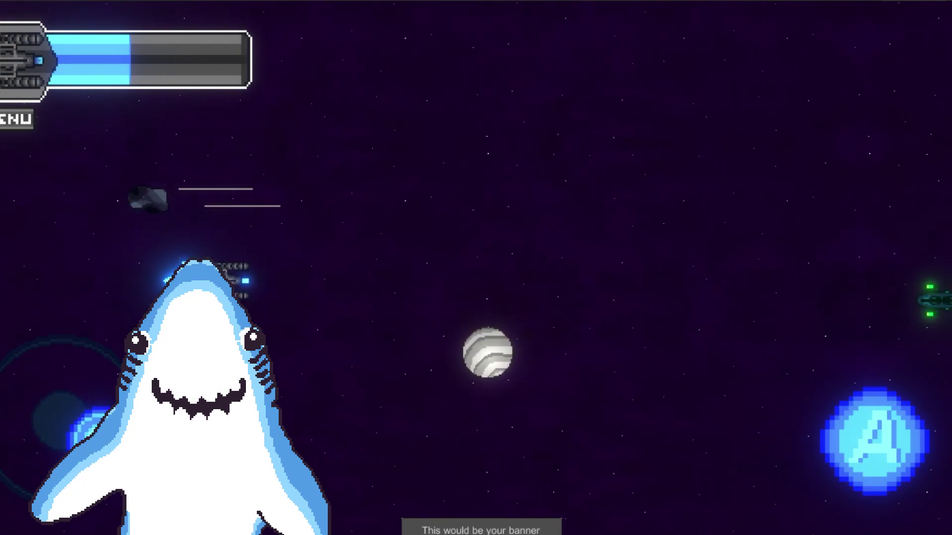
{"action": "left_click", "coordinate": [875, 441]}
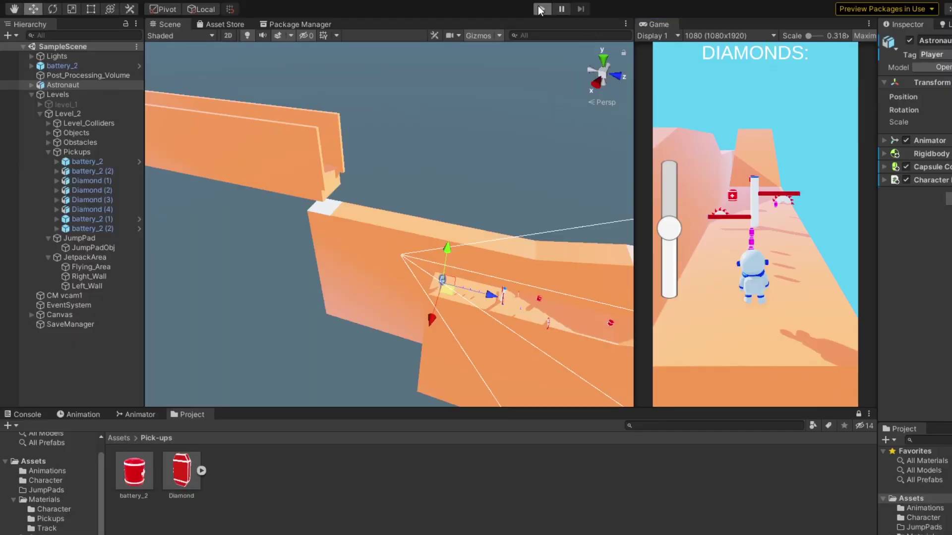
- Run the astronaut level of SampleScene in play mode in Unity
{"action": "left_click", "coordinate": [540, 9]}
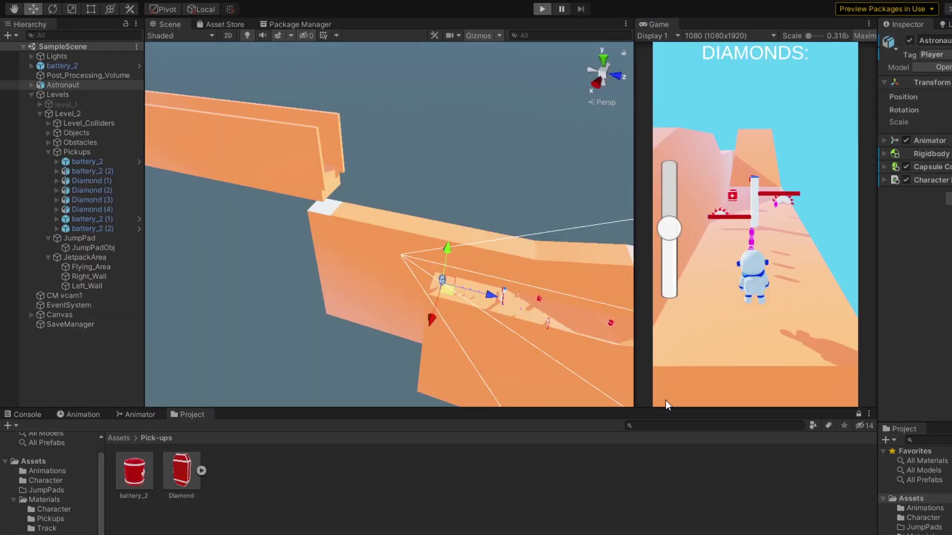